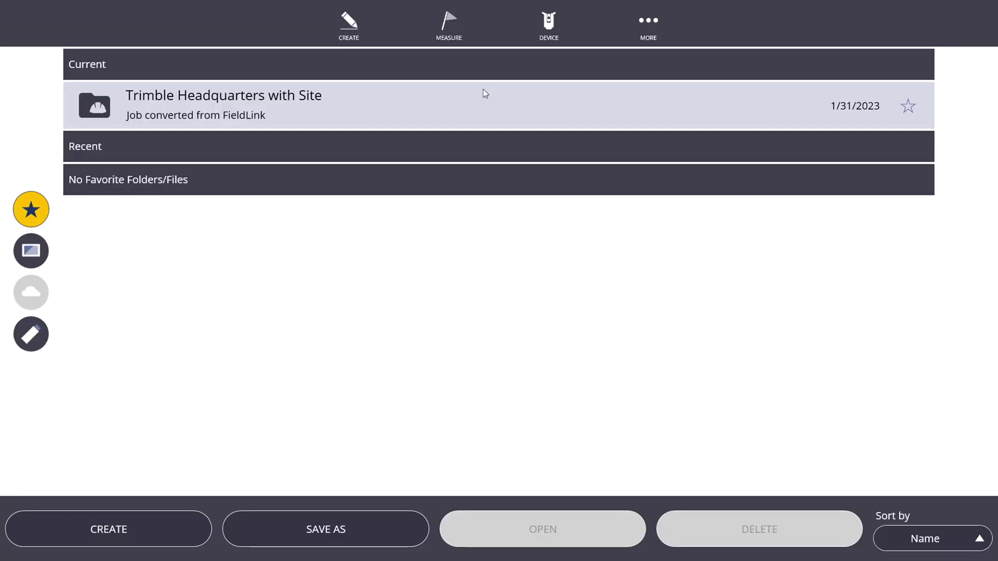
# Step: Create a new FieldLink project named TTP
pyautogui.click(156, 530)
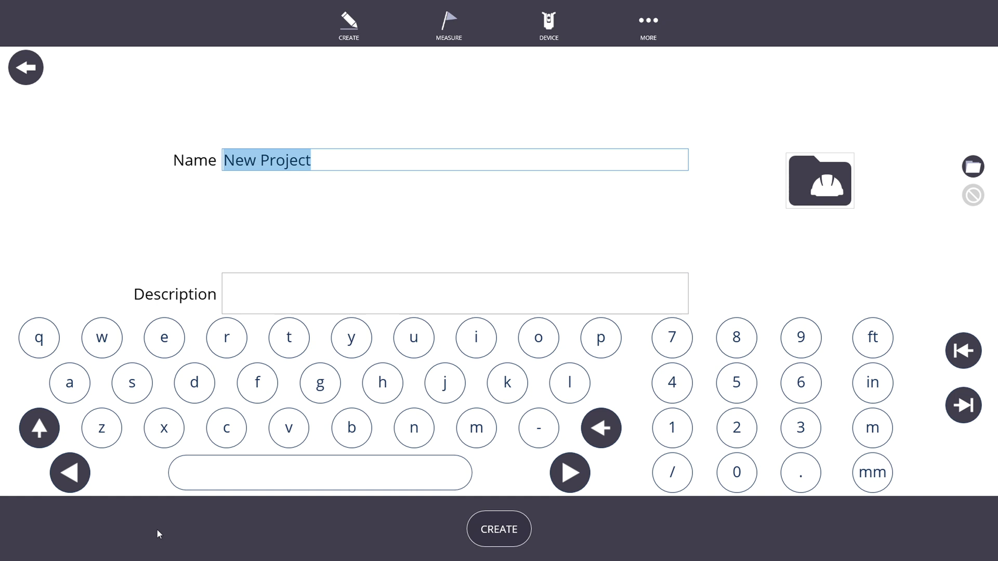
pyautogui.write('TTP')
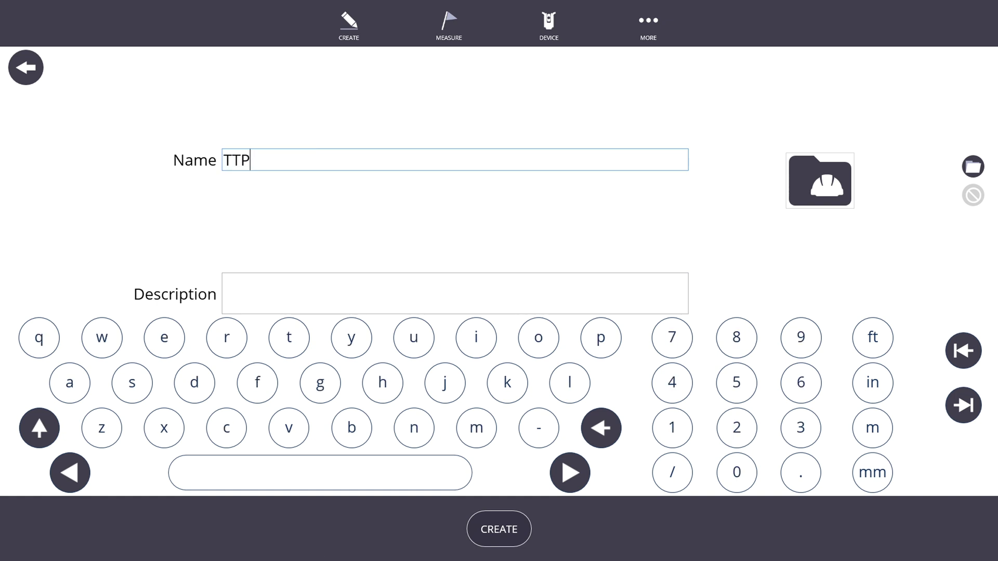
pyautogui.click(488, 525)
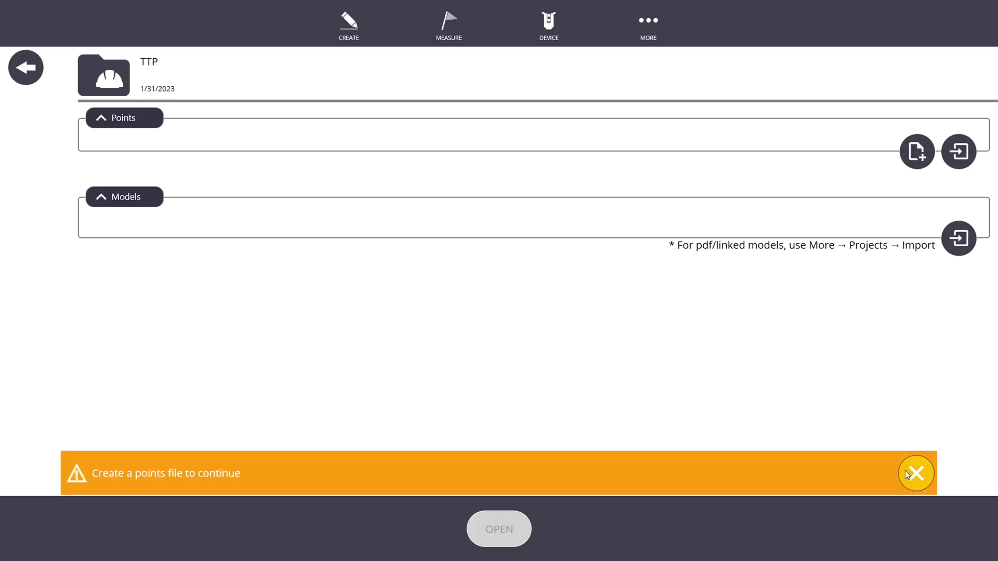
# Step: Dismiss the warning and create an empty points file named 'Training room'
pyautogui.click(914, 474)
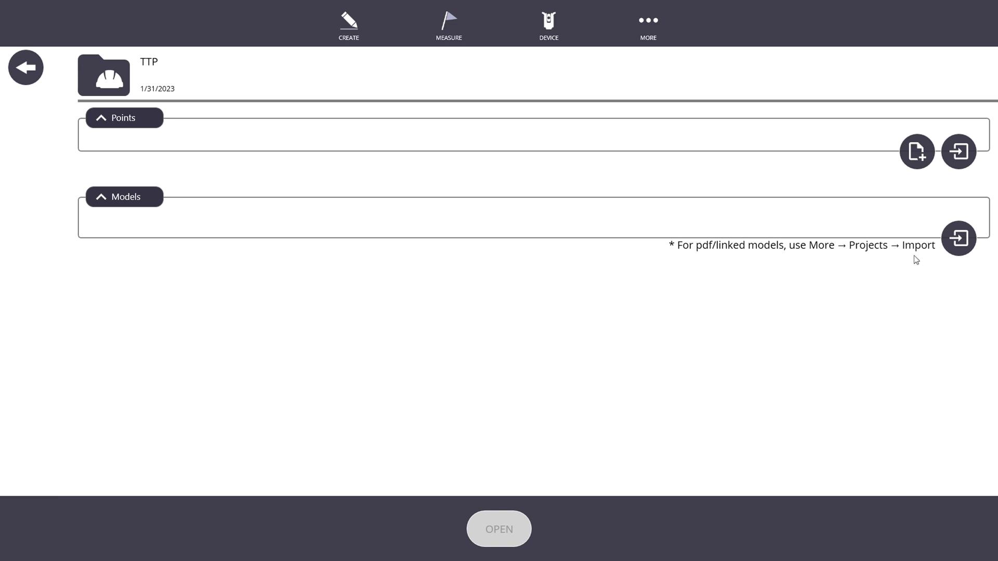
pyautogui.click(917, 152)
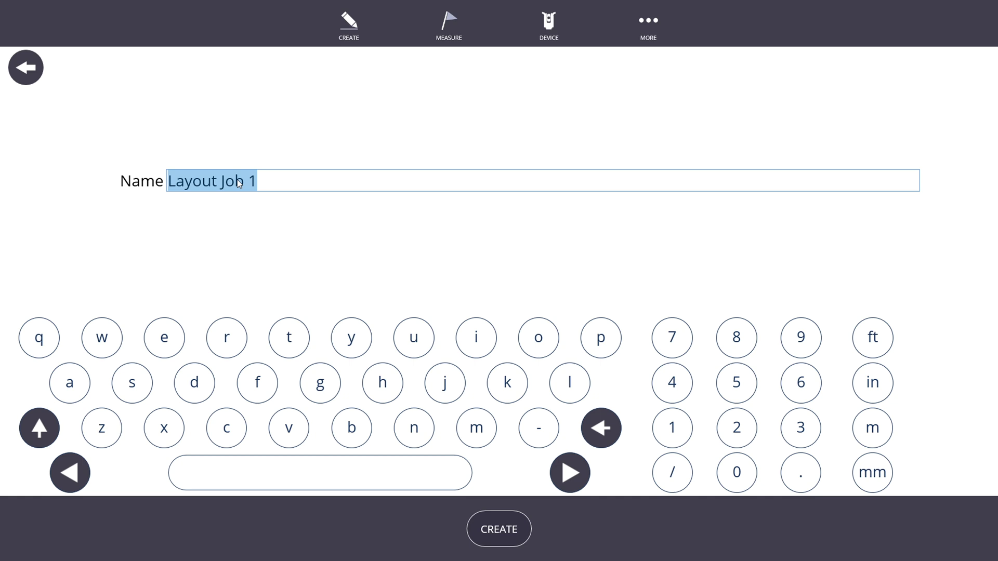
pyautogui.write('TRaini')
pyautogui.press('BackSpace')
pyautogui.press('BackSpace')
pyautogui.press('BackSpace')
pyautogui.press('BackSpace')
pyautogui.press('BackSpace')
pyautogui.write('raining room')
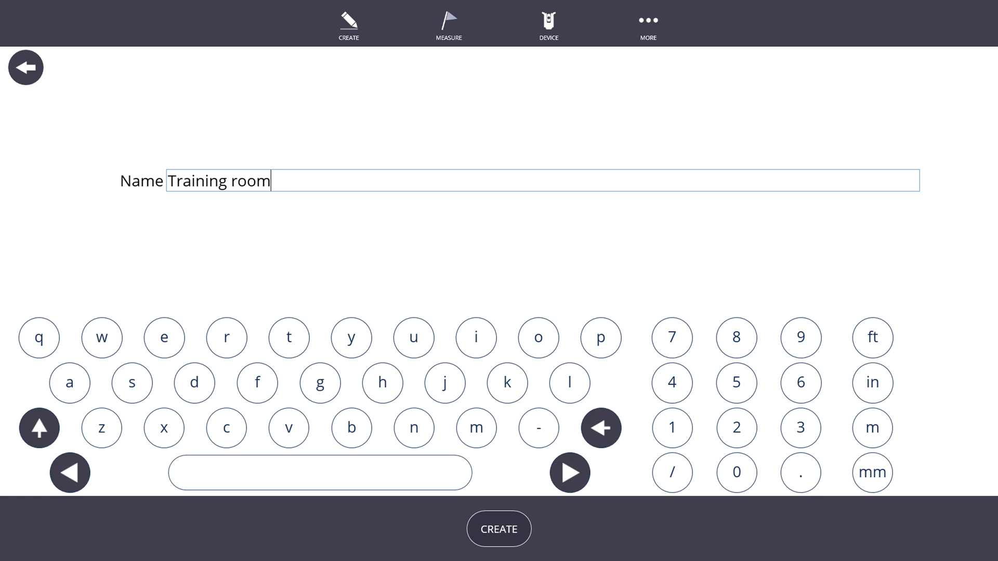
pyautogui.click(491, 534)
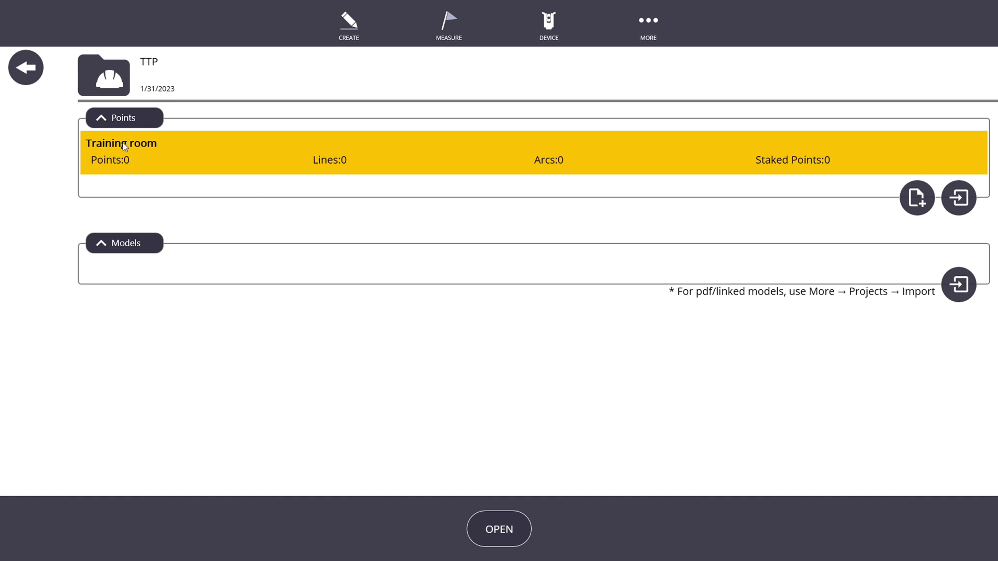
# Step: Create a second empty points file named 'Shop'
pyautogui.click(920, 198)
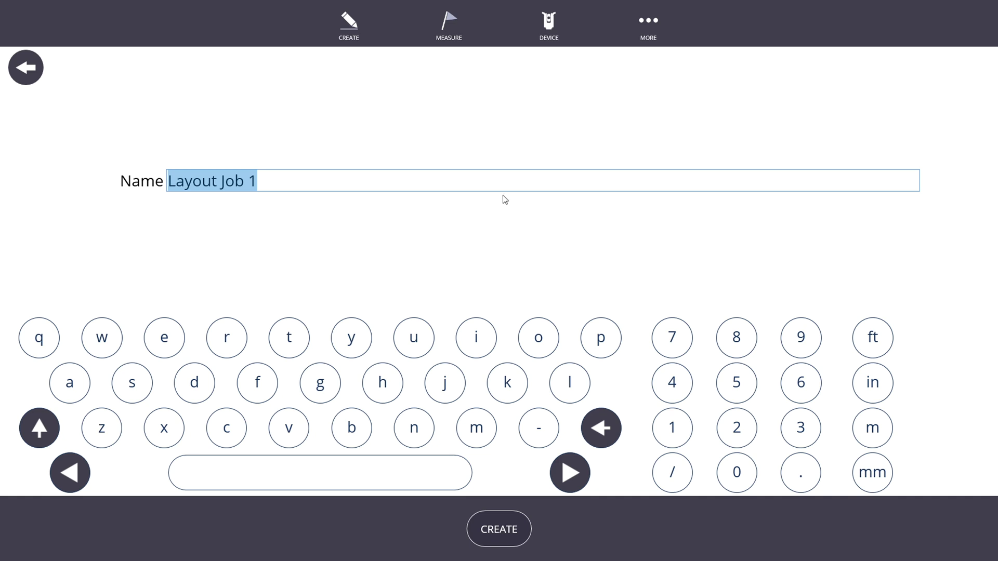
pyautogui.write('Shop')
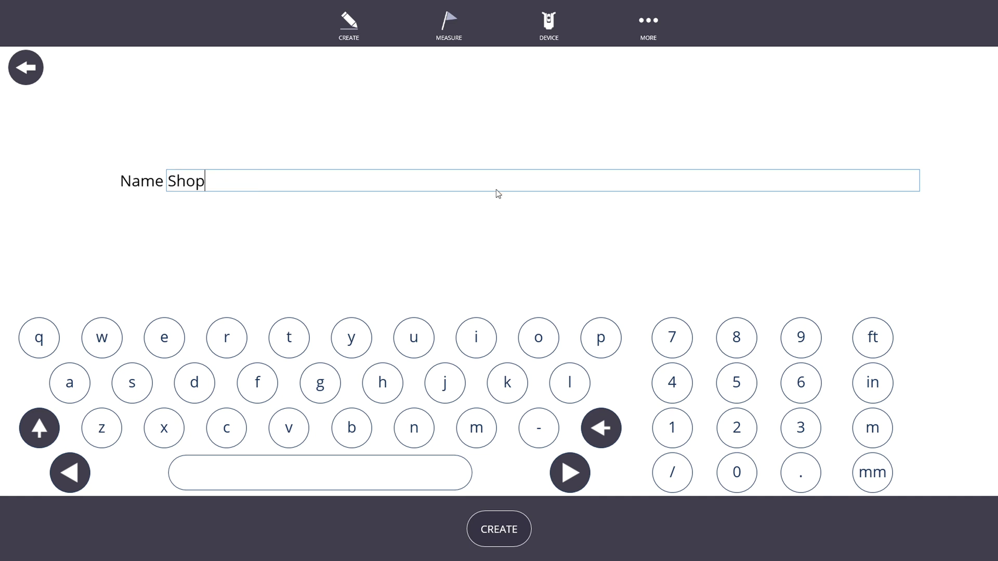
pyautogui.click(517, 529)
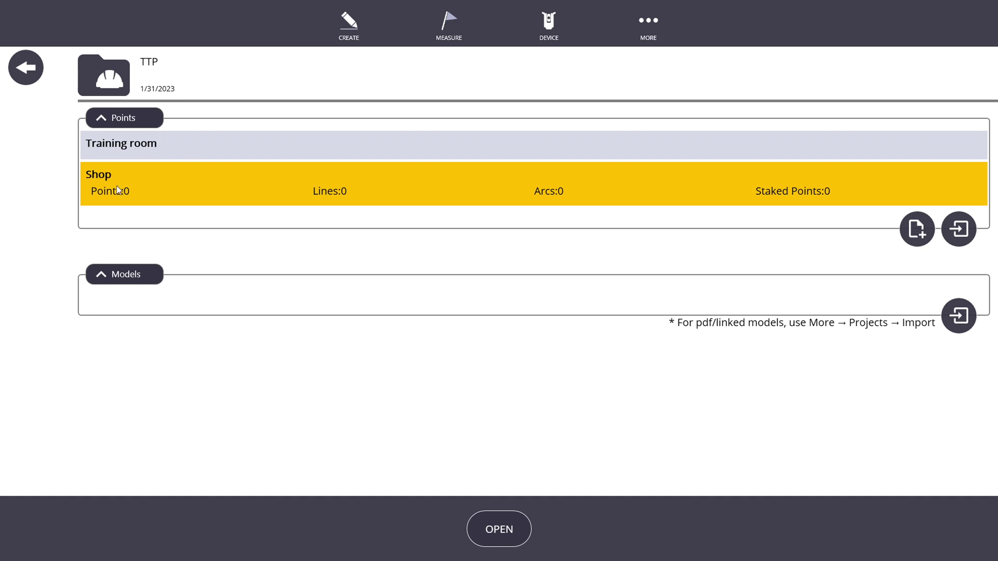
# Step: Open TTP into its empty map view, dismiss the success banner, and show the More menu
pyautogui.click(484, 540)
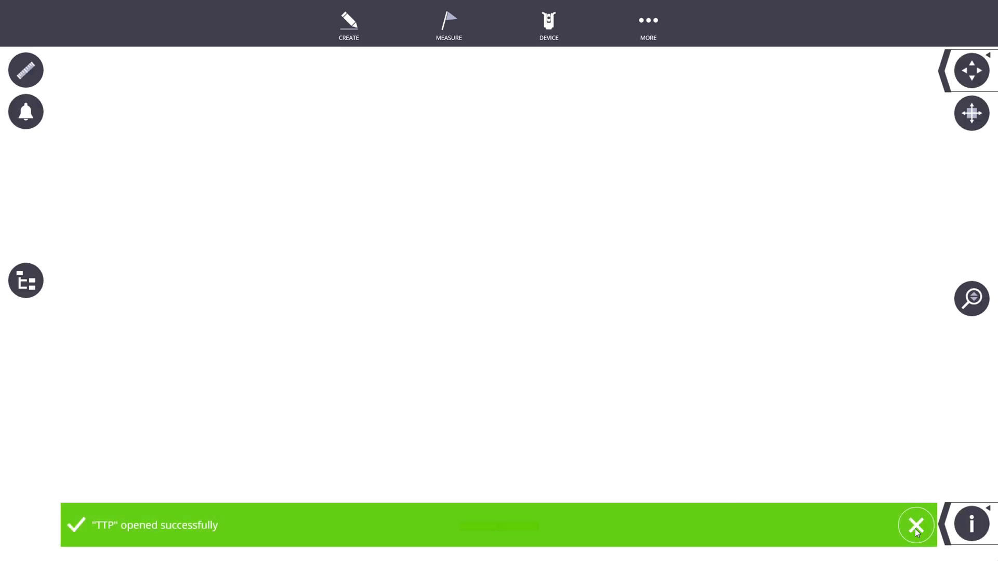
pyautogui.click(915, 529)
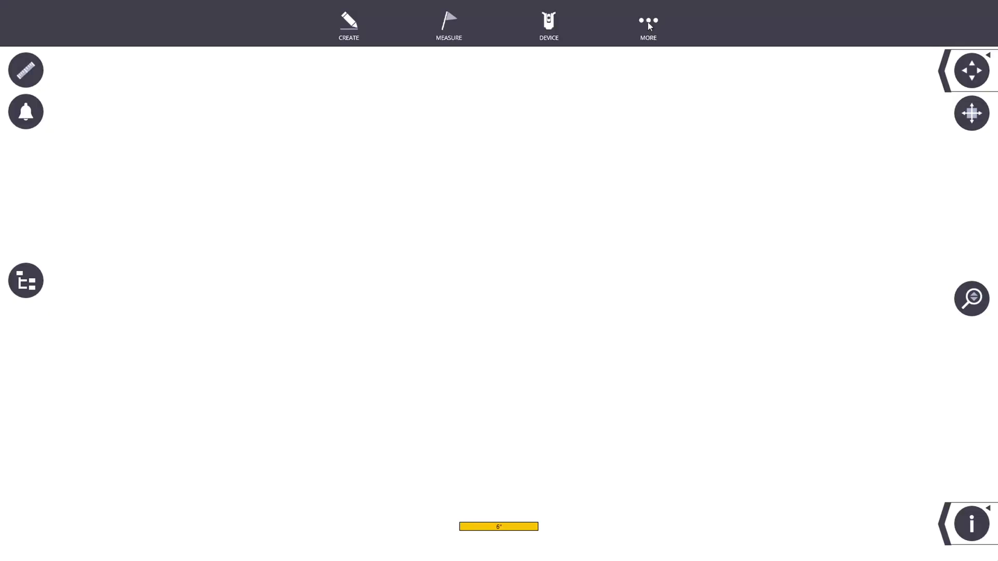
pyautogui.click(648, 24)
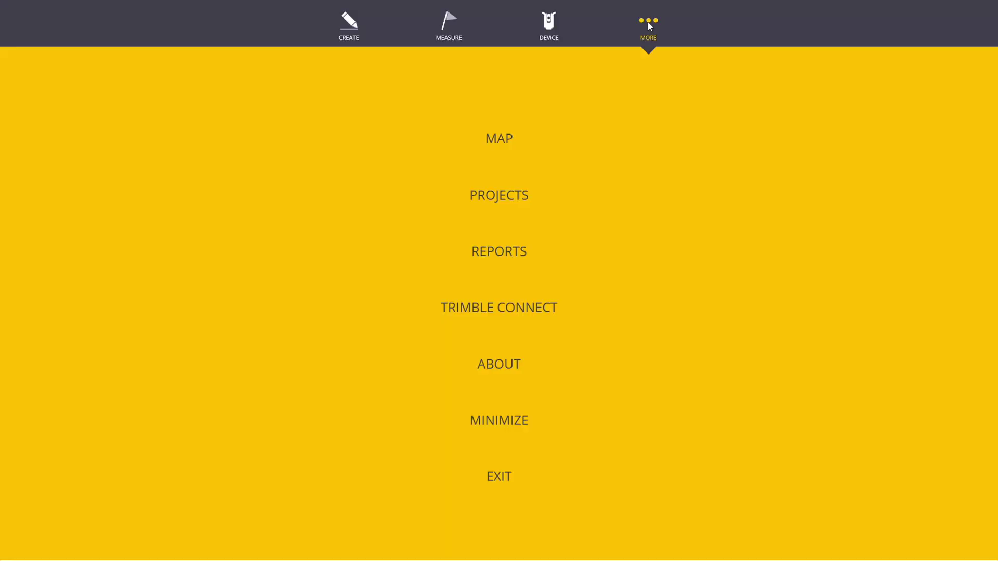
# Step: Import the BPFL Office DWG from the D: drive into TTP
pyautogui.click(527, 193)
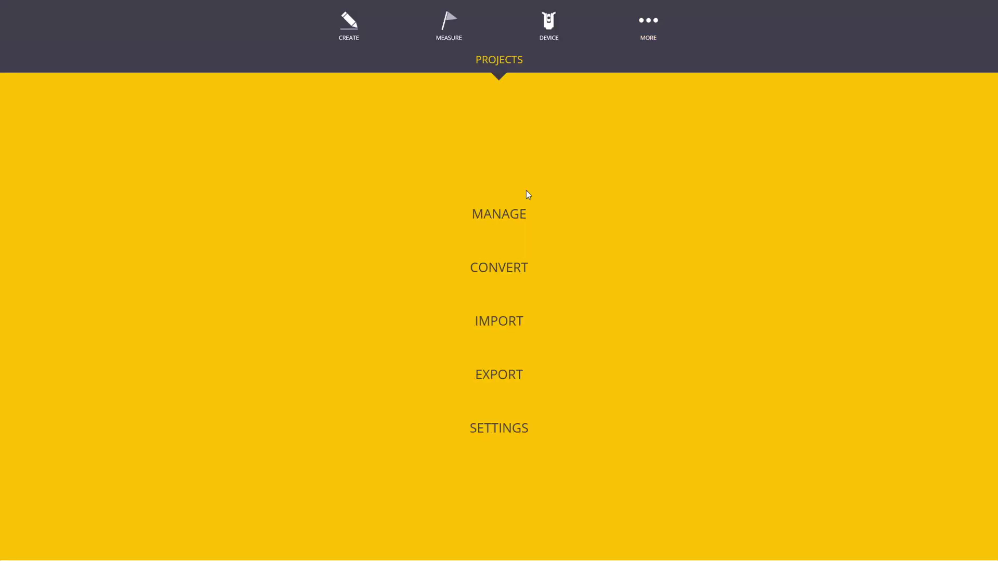
pyautogui.click(522, 319)
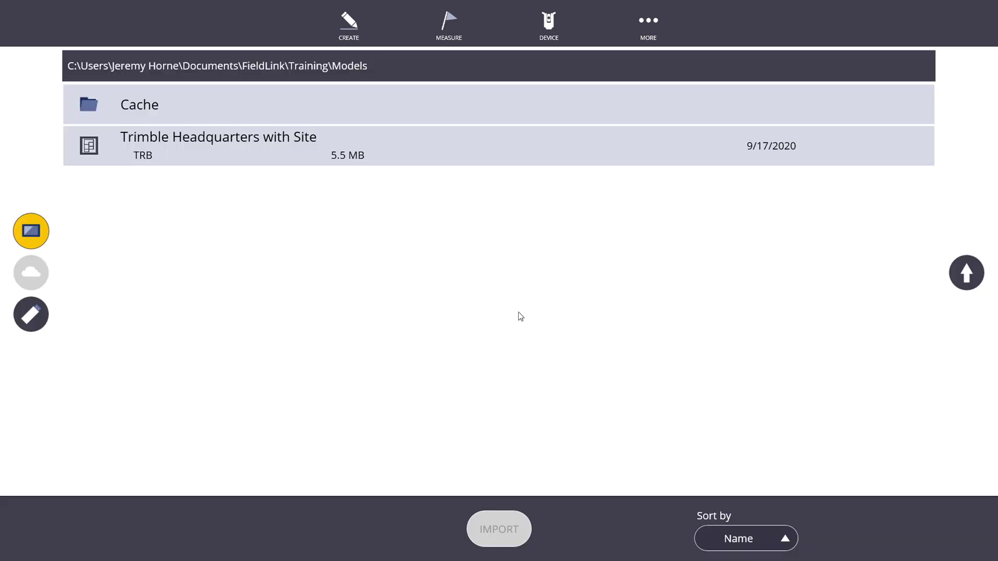
pyautogui.click(24, 317)
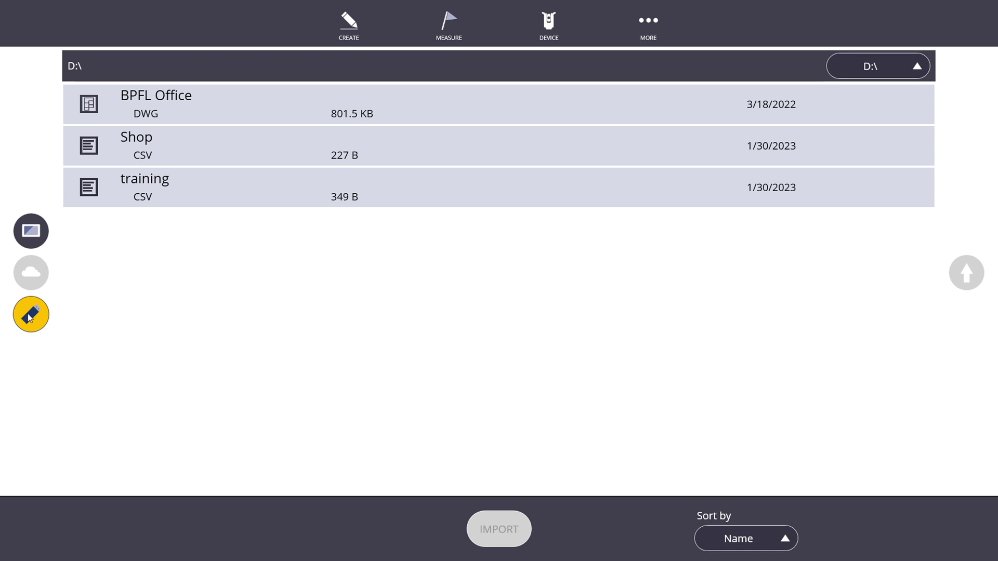
pyautogui.click(170, 100)
pyautogui.click(497, 535)
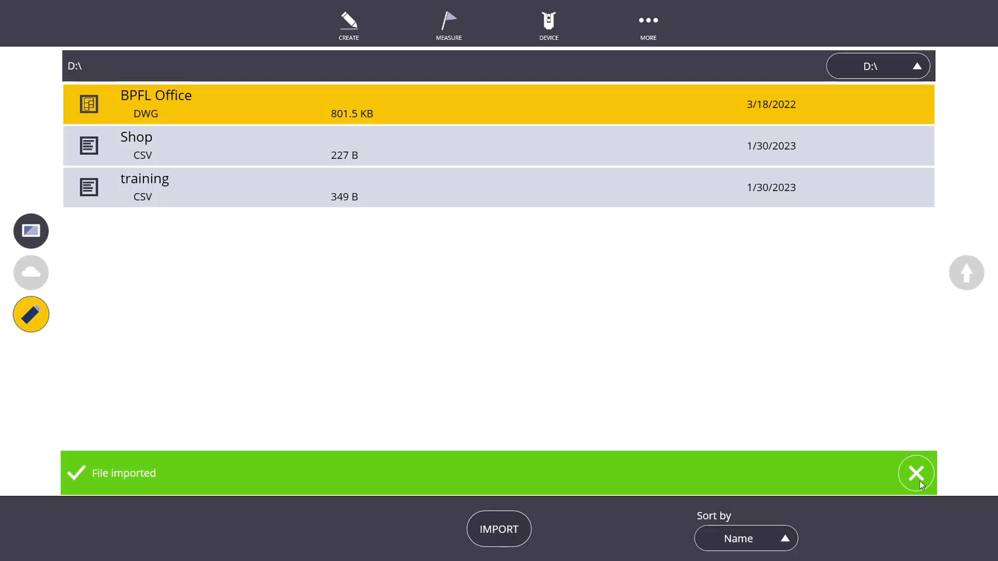
pyautogui.click(915, 474)
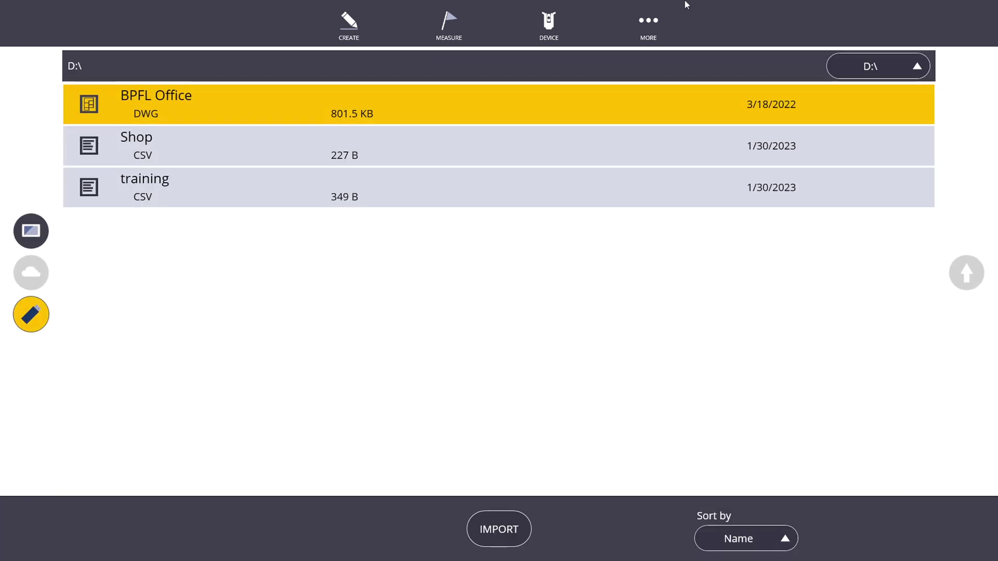
# Step: Return to the map and zoom in on the BPFL Office floor plan
pyautogui.click(647, 22)
pyautogui.click(498, 139)
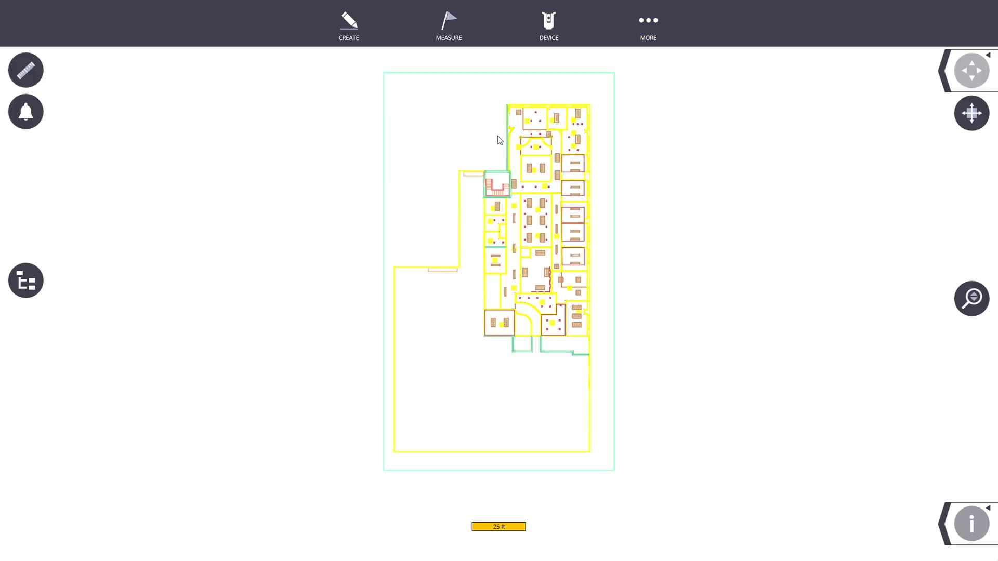
pyautogui.scroll(2, 590, 232)
pyautogui.scroll(-3, 573, 265)
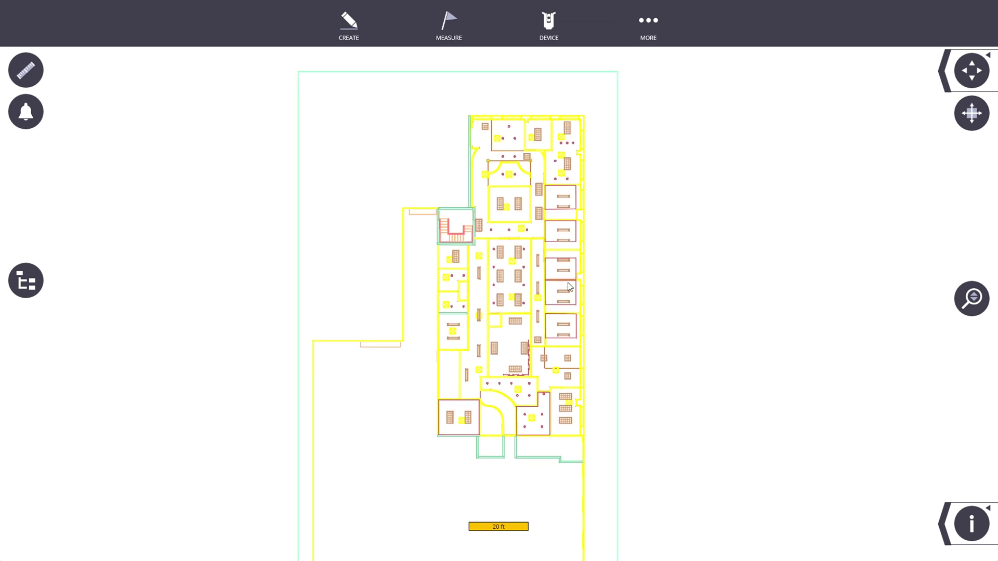
pyautogui.scroll(1, 572, 267)
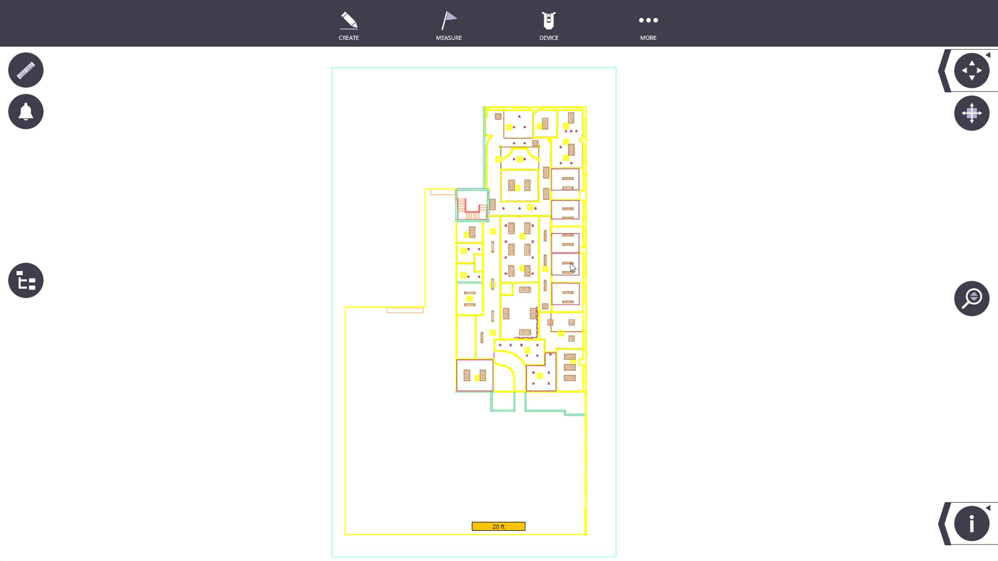
pyautogui.click(654, 23)
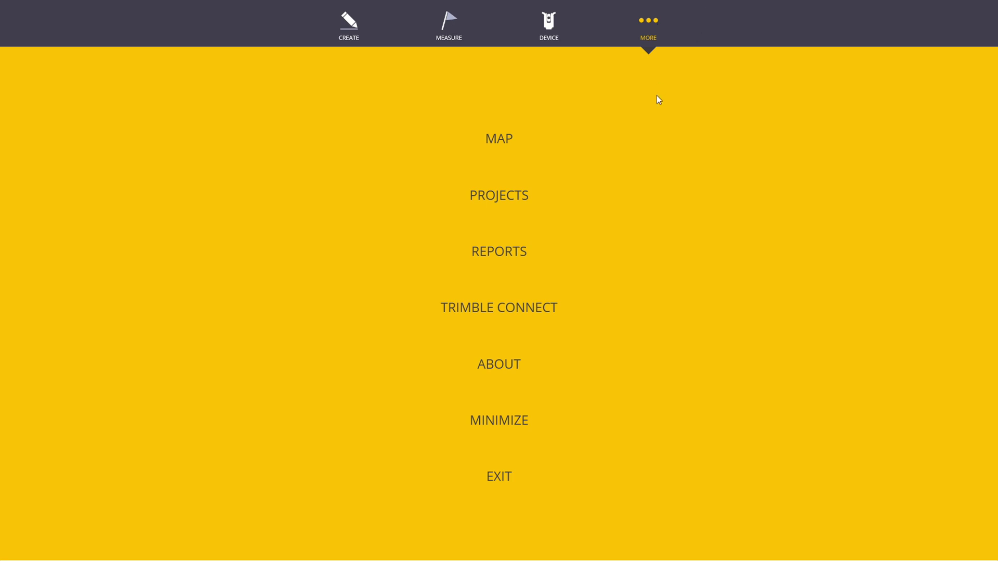
# Step: List D: drive import files (BPFL Office, Shop, training), then go back to the floor plan map
pyautogui.click(522, 197)
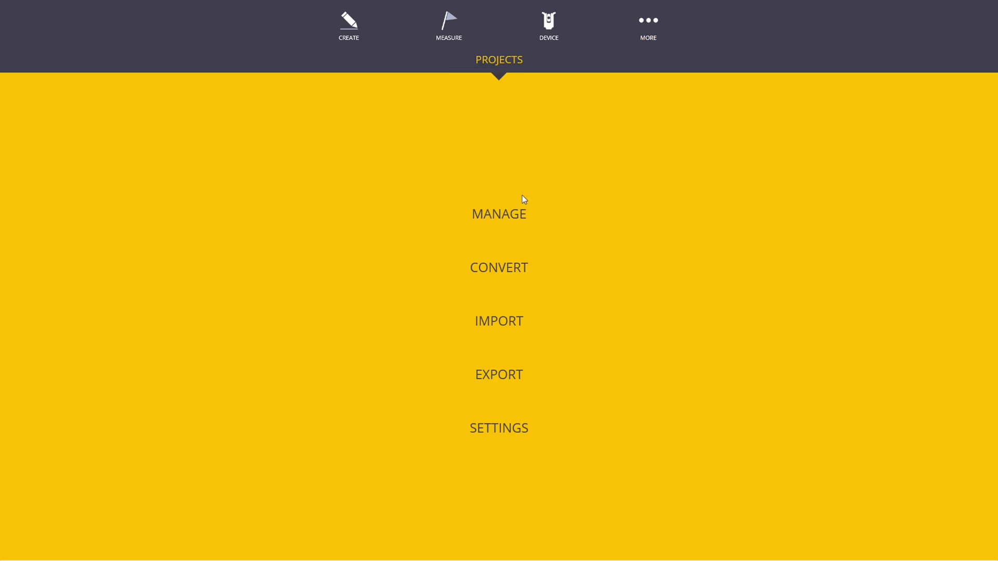
pyautogui.click(508, 319)
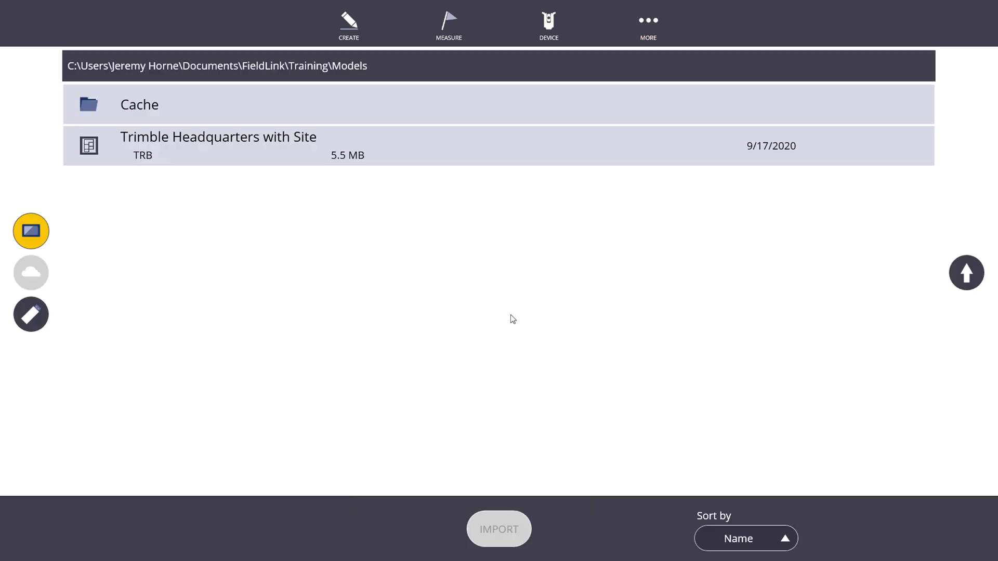
pyautogui.click(31, 315)
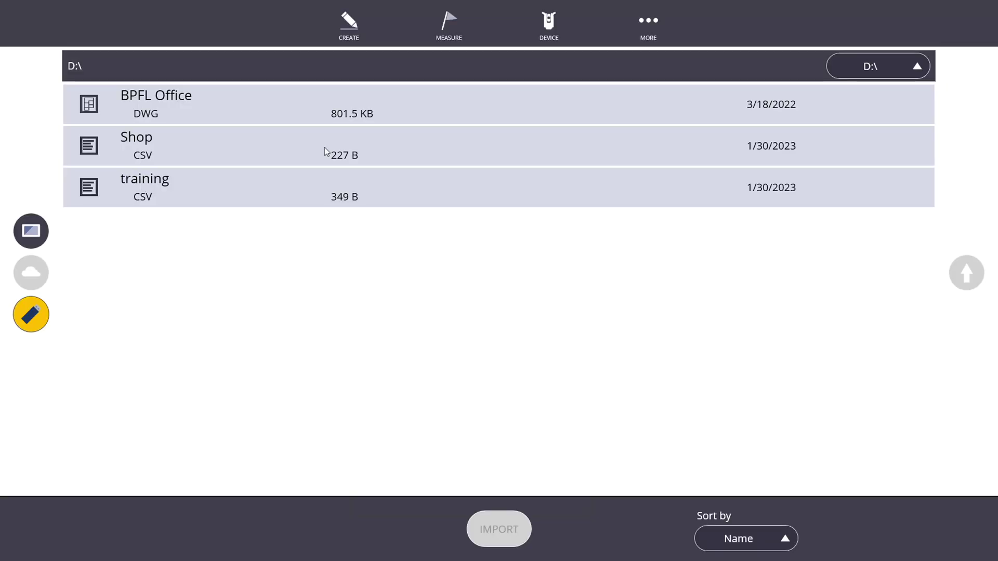
pyautogui.click(658, 24)
pyautogui.click(514, 131)
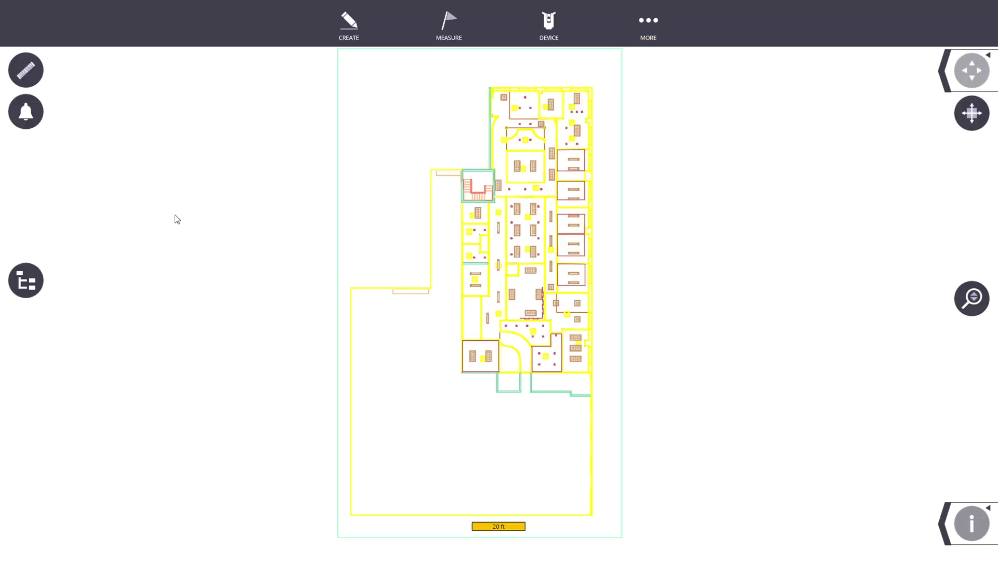
# Step: Check the Points layer group, then browse the USB drive for a file to import
pyautogui.click(23, 280)
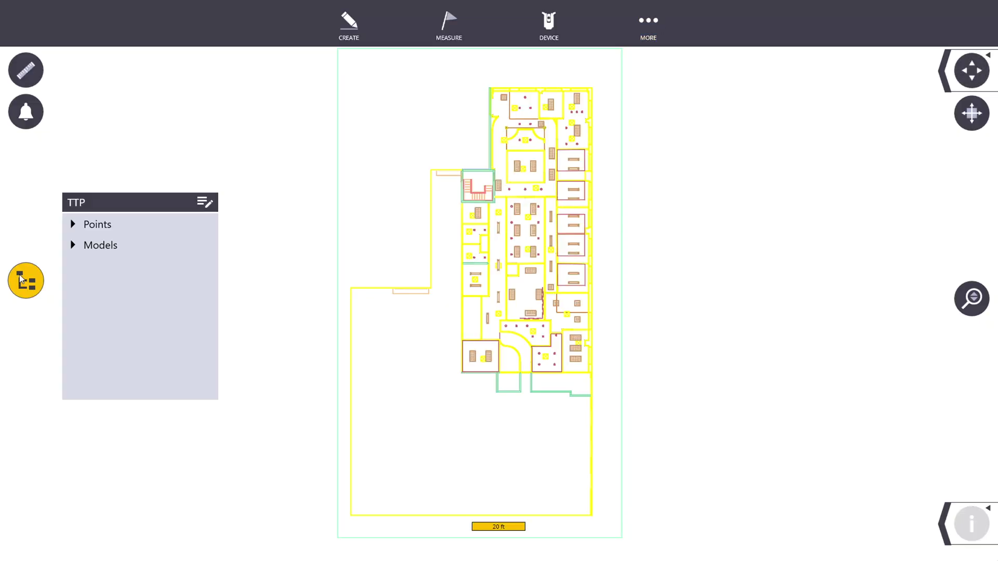
pyautogui.click(107, 228)
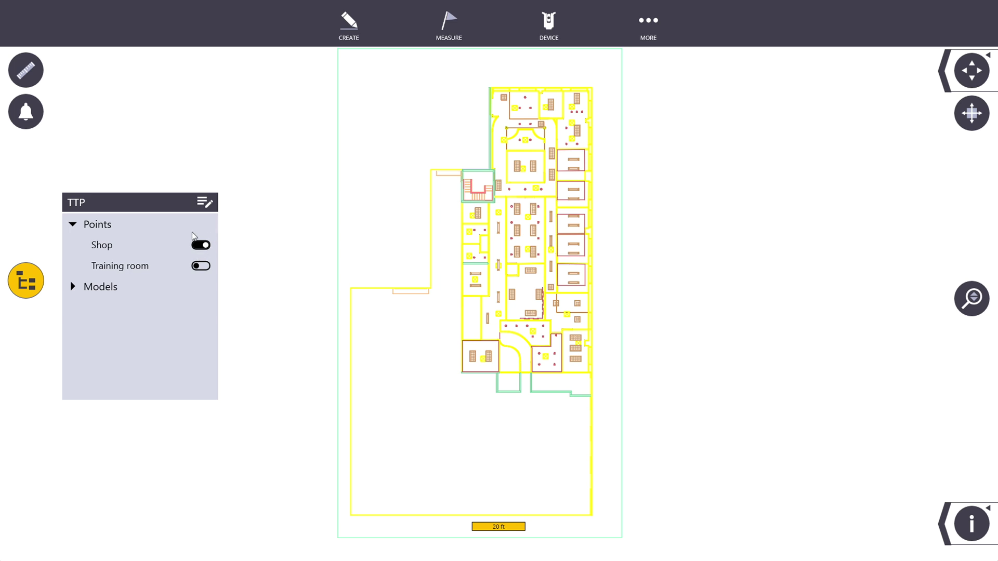
pyautogui.click(647, 30)
pyautogui.click(483, 204)
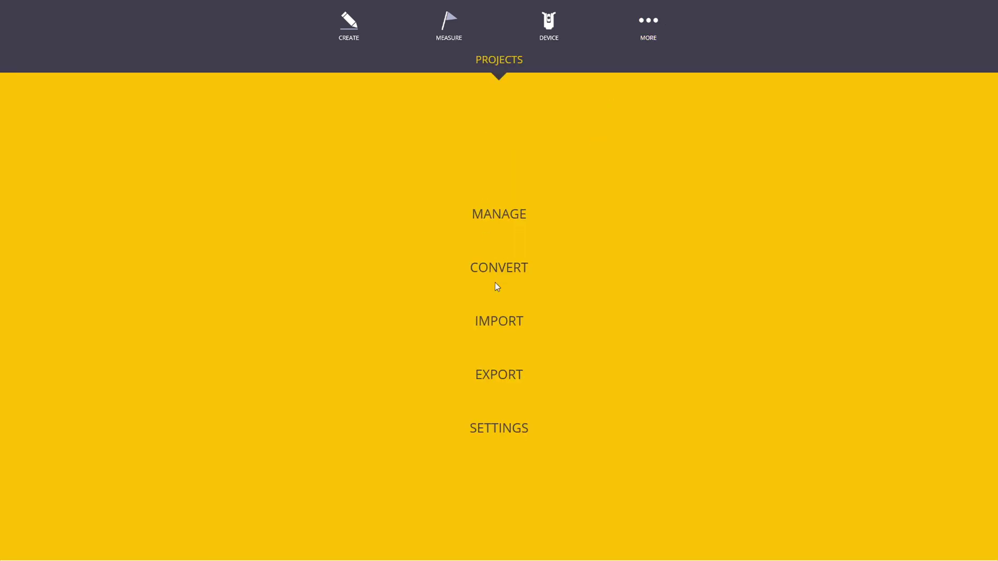
pyautogui.click(496, 321)
pyautogui.click(31, 315)
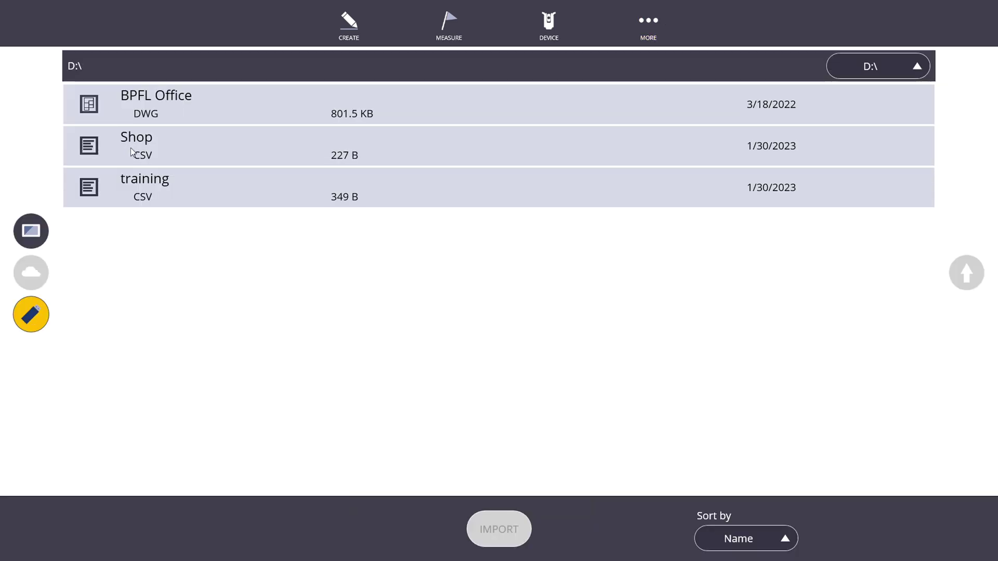
# Step: Import the Shop CSV points into TTP and return to the floor plan map
pyautogui.click(151, 146)
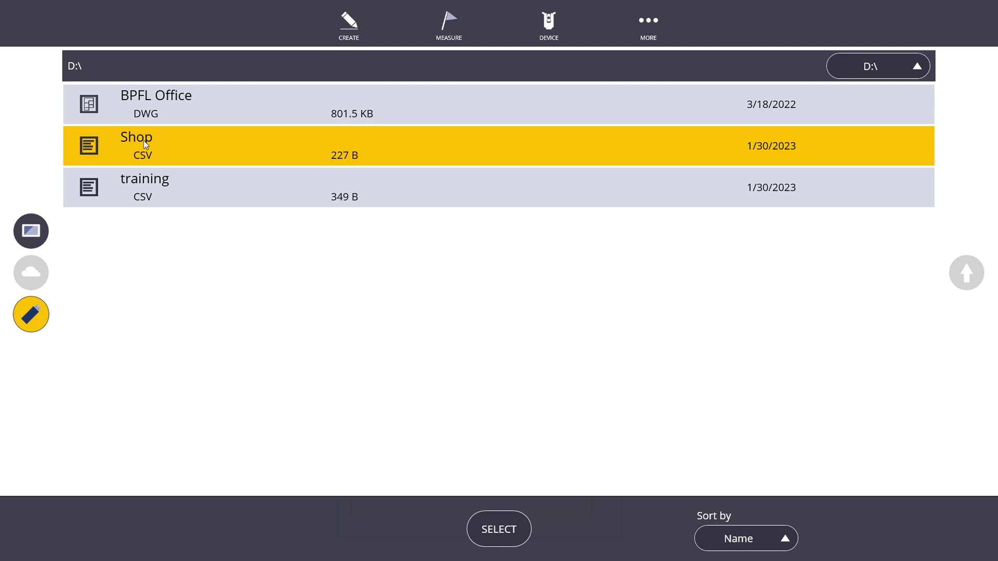
pyautogui.click(482, 528)
pyautogui.click(513, 520)
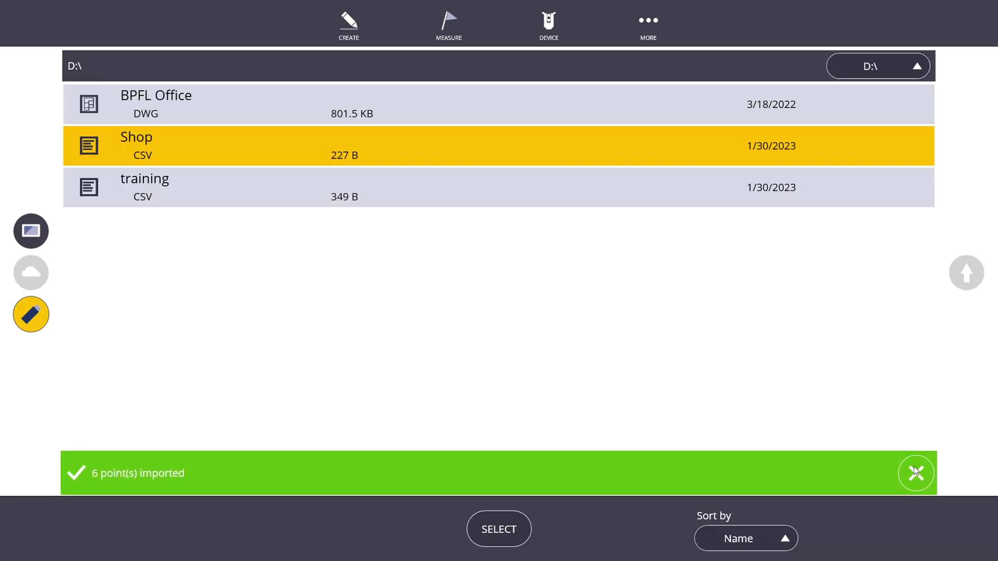
pyautogui.click(914, 467)
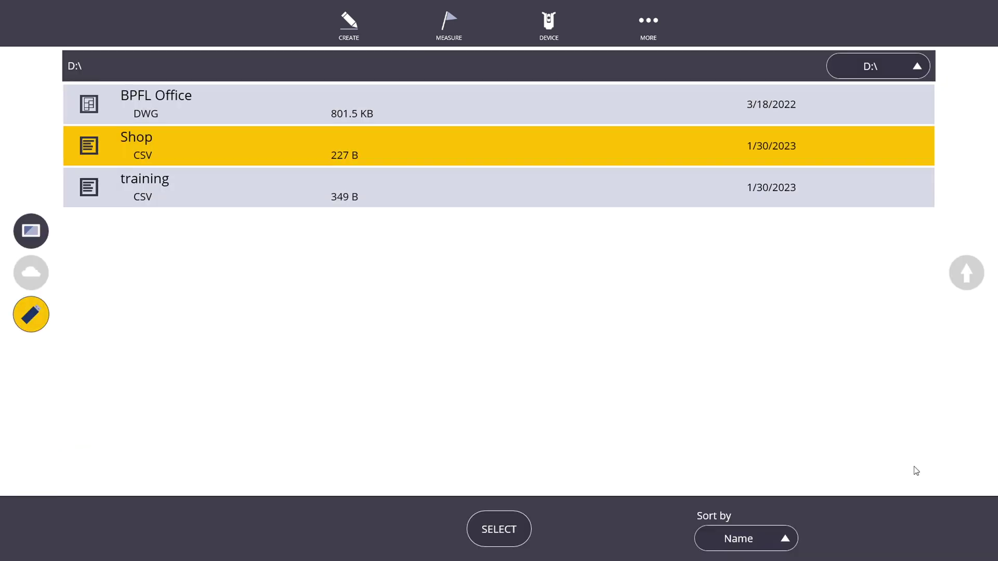
pyautogui.click(652, 18)
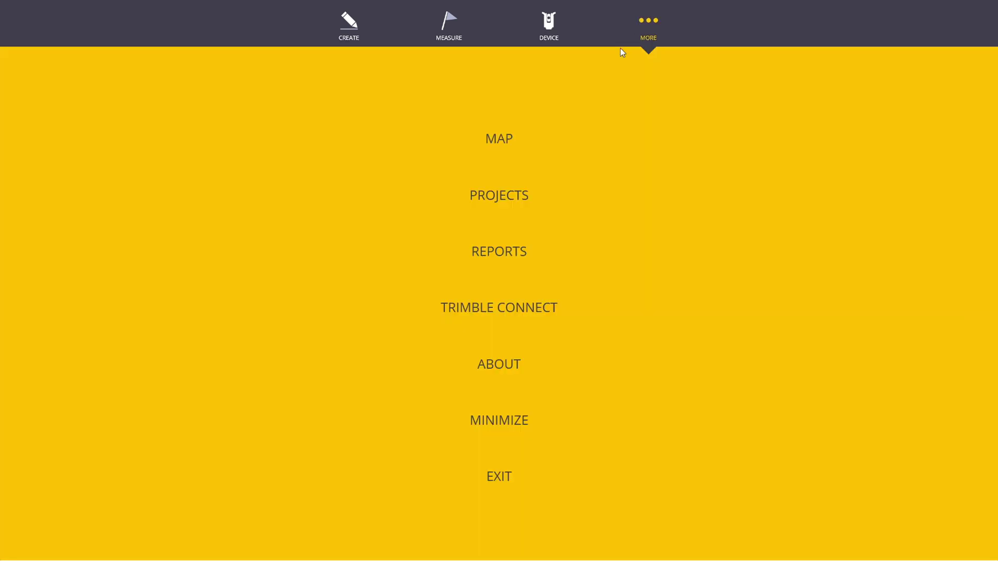
pyautogui.click(497, 148)
# Step: Expand the Points and Models layer groups to reveal Shop, Training room and BPFL Office.dwg
pyautogui.scroll(3, 479, 331)
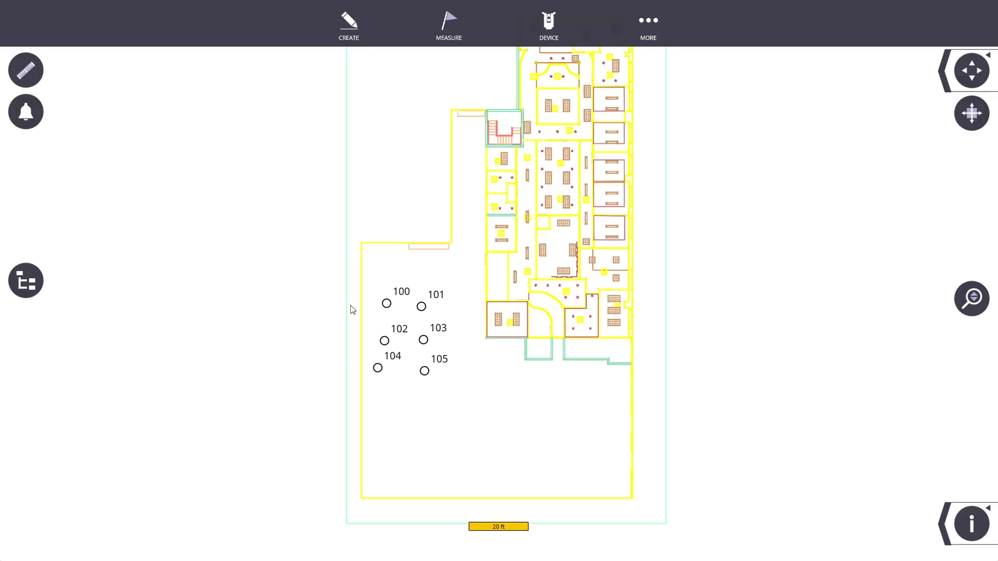
pyautogui.click(8, 282)
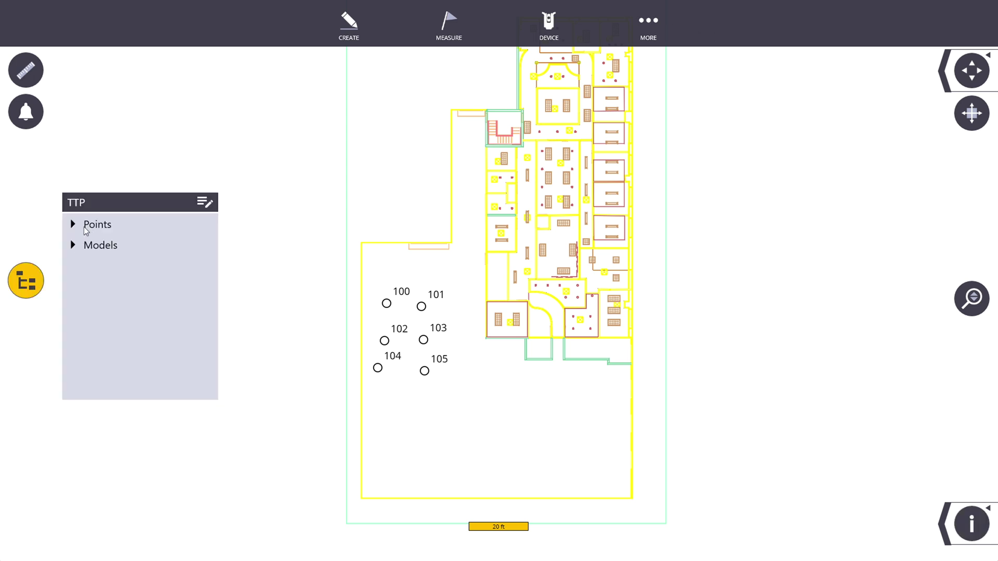
pyautogui.click(88, 225)
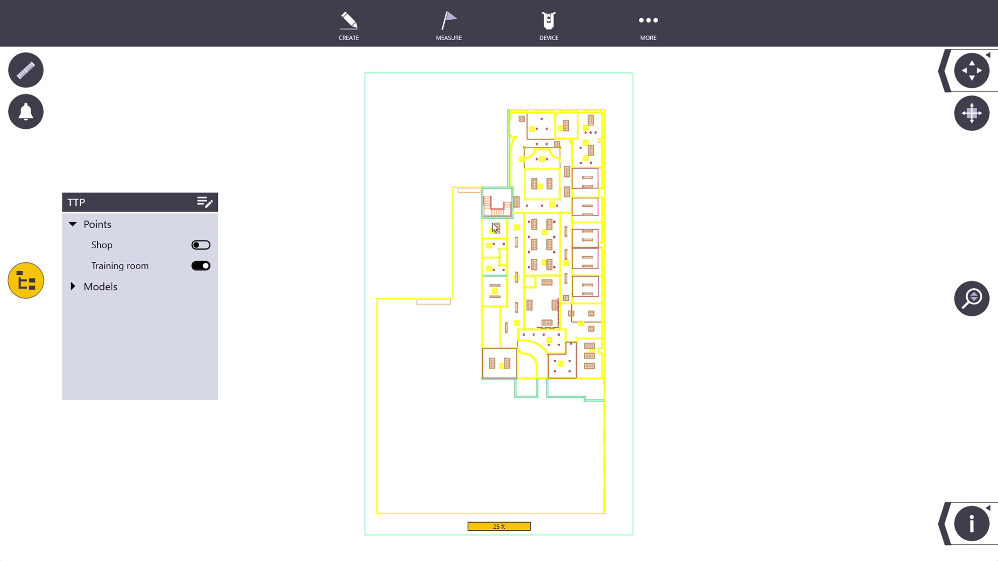
pyautogui.click(108, 289)
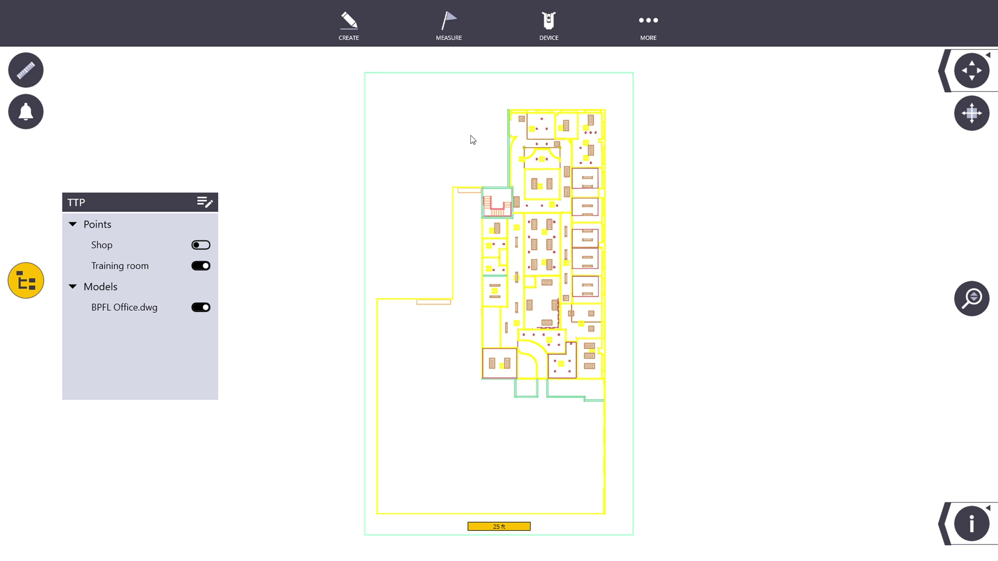
pyautogui.click(650, 24)
# Step: Import the 11 points from the training CSV on the USB drive and view them on the floor plan
pyautogui.click(494, 202)
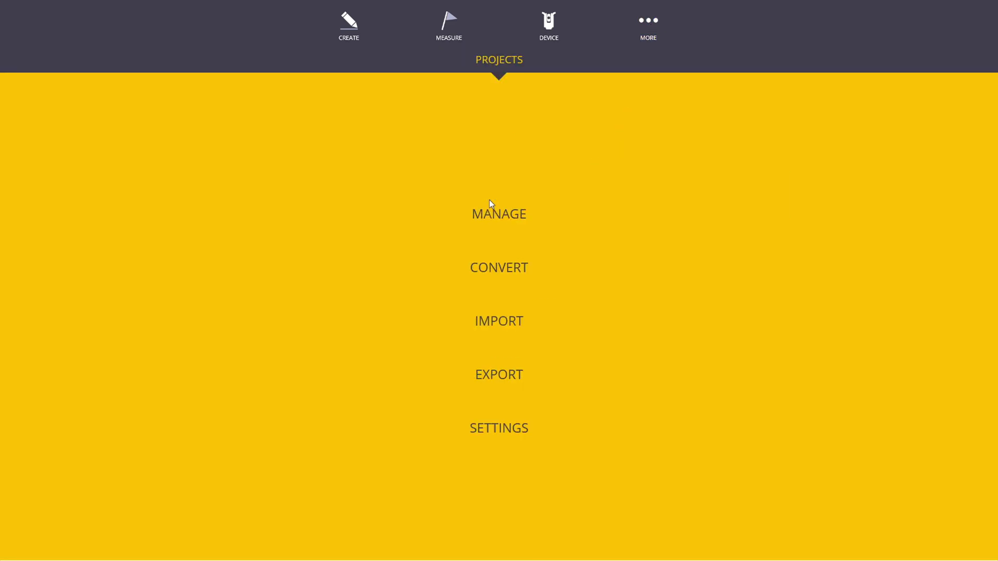
pyautogui.click(508, 317)
pyautogui.click(31, 323)
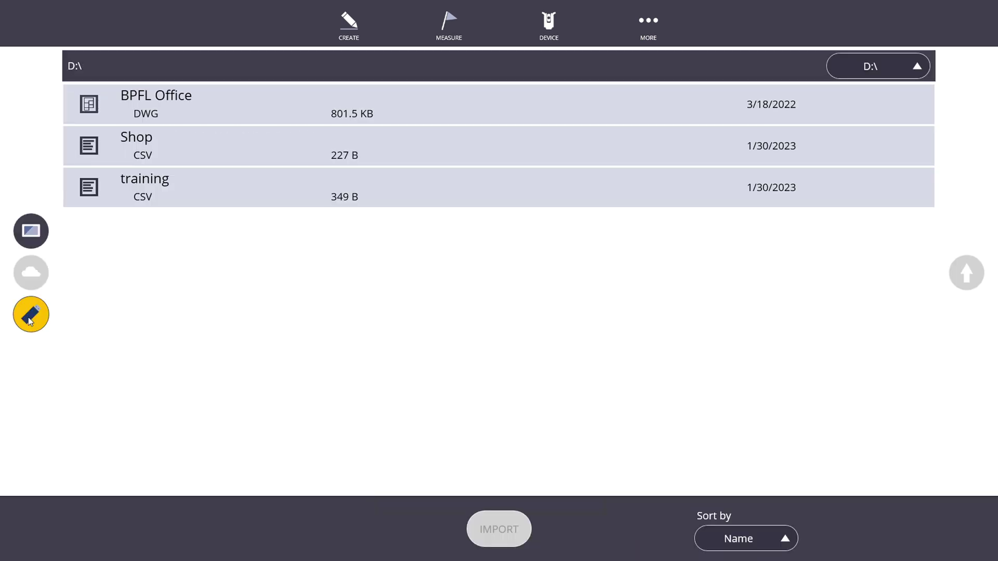
pyautogui.click(154, 187)
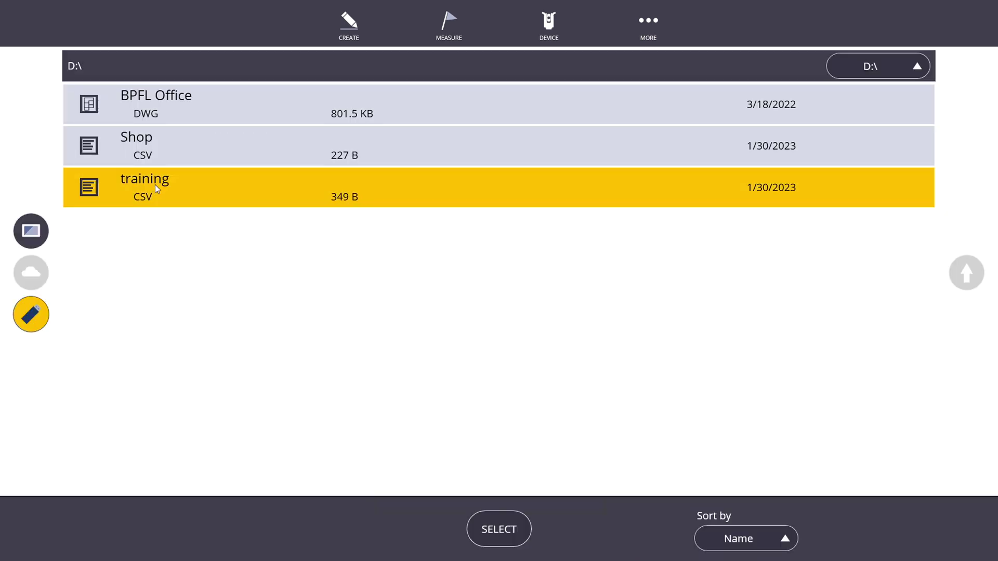
pyautogui.click(499, 529)
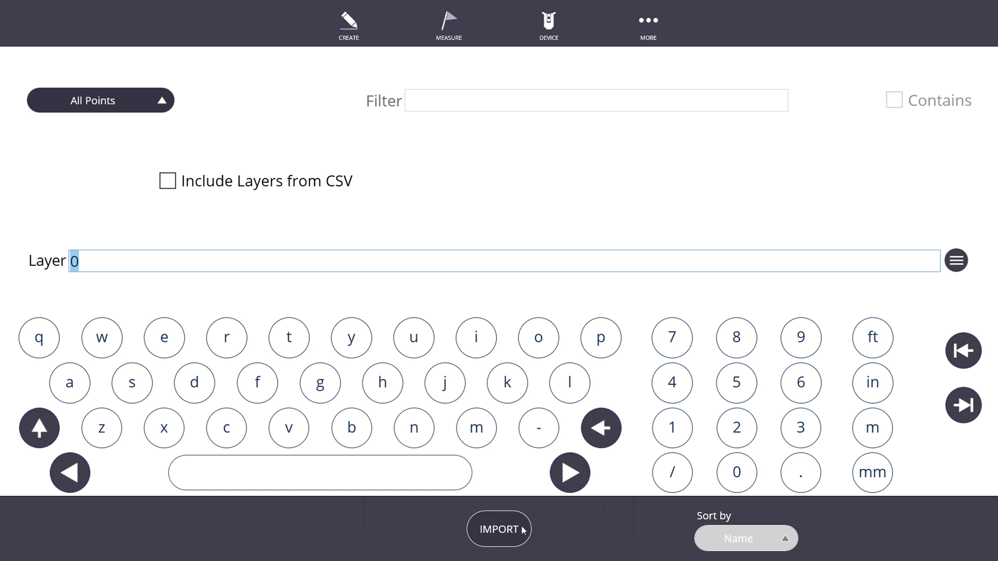
pyautogui.click(526, 528)
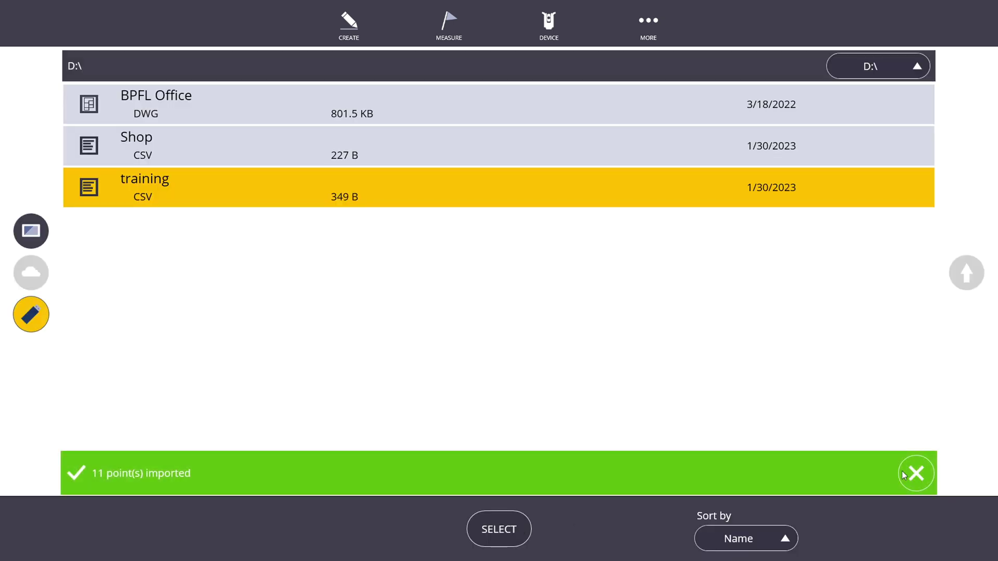
pyautogui.click(903, 475)
pyautogui.click(655, 26)
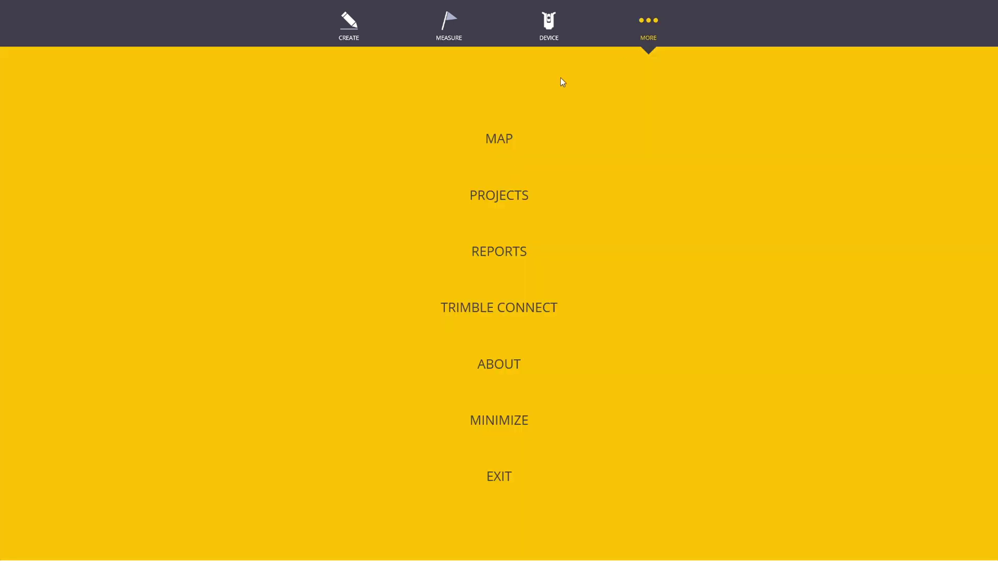
pyautogui.click(507, 138)
pyautogui.scroll(5, 554, 205)
# Step: Toggle the Shop and Training room point layers, leaving Shop hidden and Training room points visible
pyautogui.moveTo(553, 206); pyautogui.dragTo(491, 57)
pyautogui.scroll(8, 455, 284)
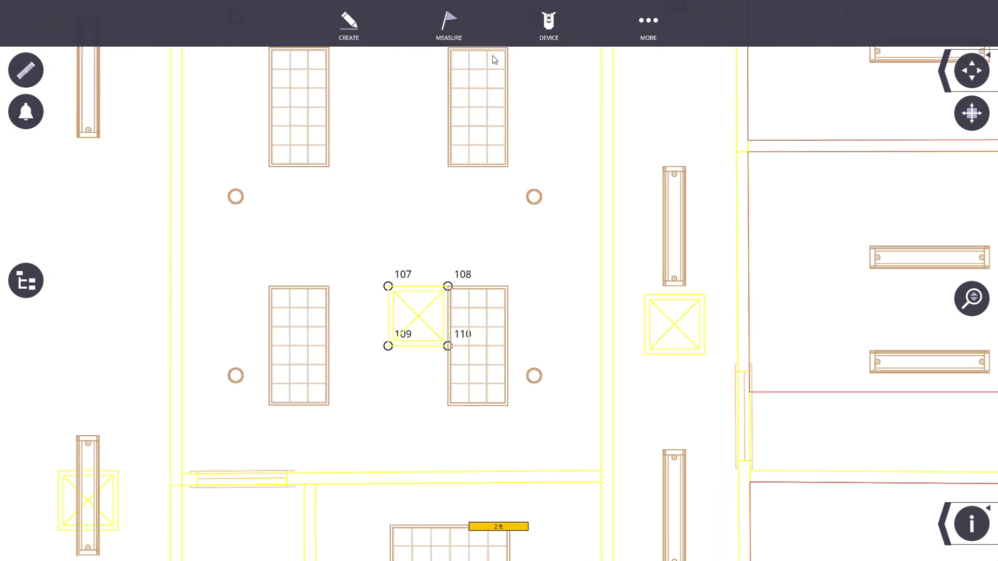
pyautogui.scroll(-5, 531, 257)
pyautogui.scroll(-5, 531, 263)
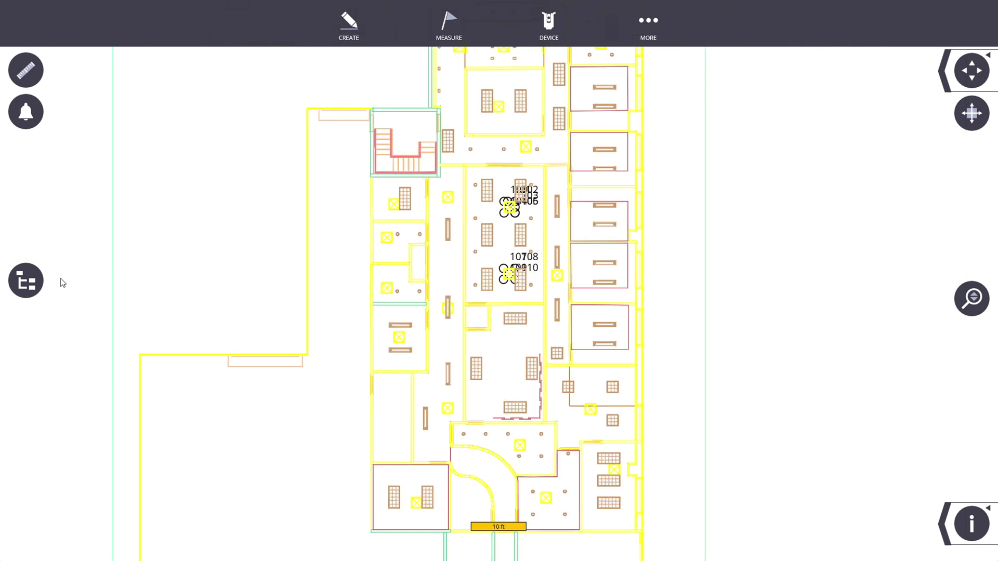
pyautogui.click(24, 287)
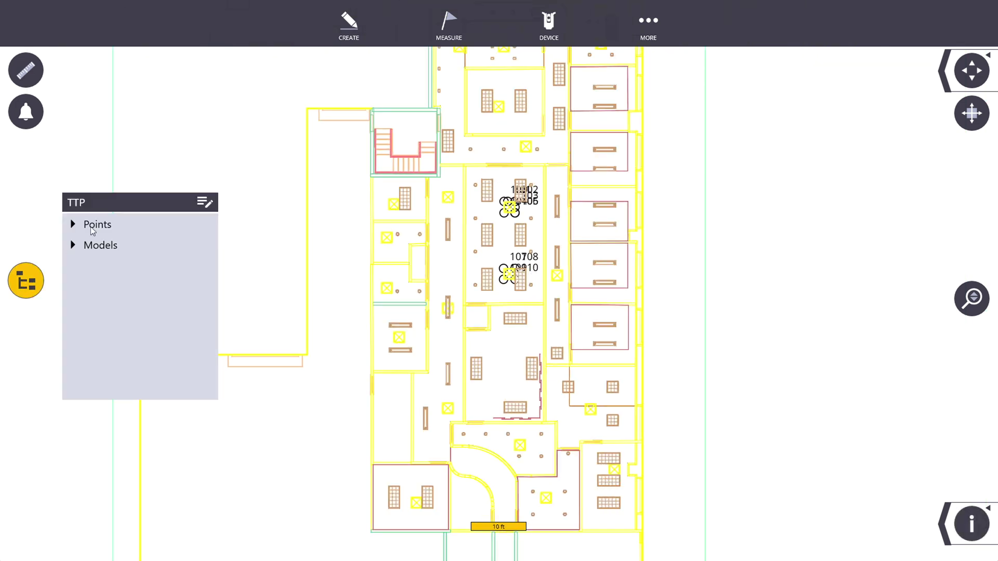
pyautogui.click(91, 226)
pyautogui.click(200, 245)
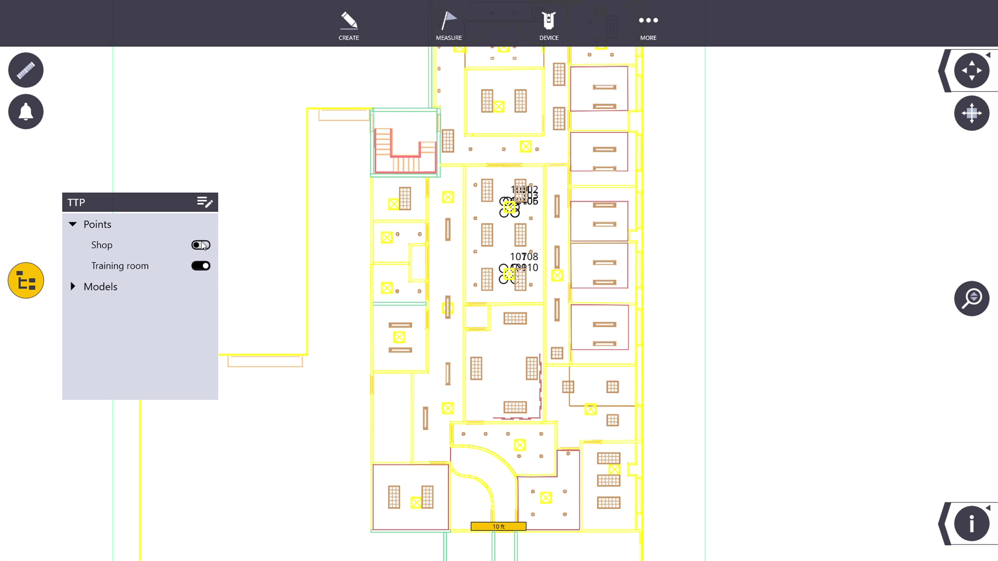
pyautogui.click(199, 245)
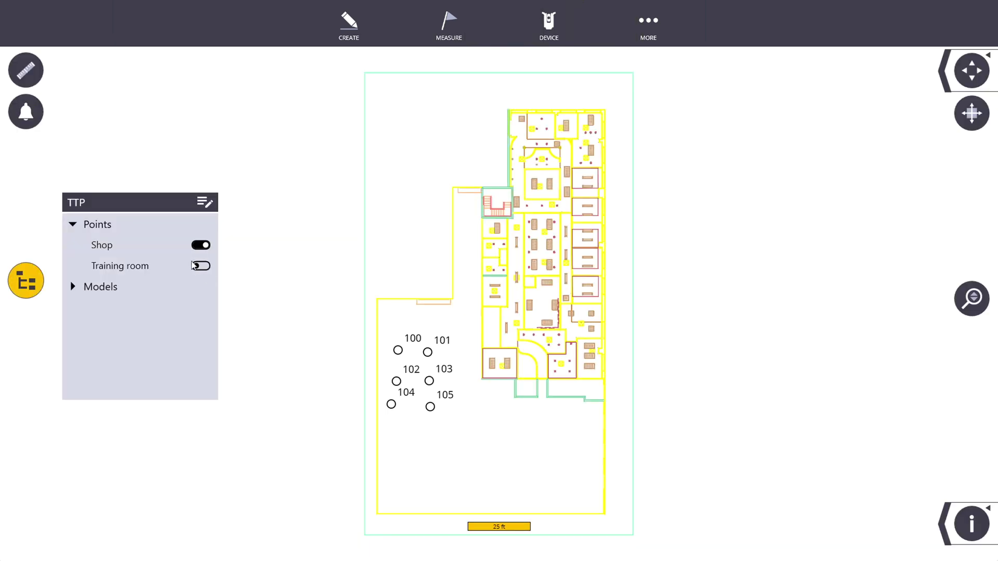
pyautogui.click(201, 266)
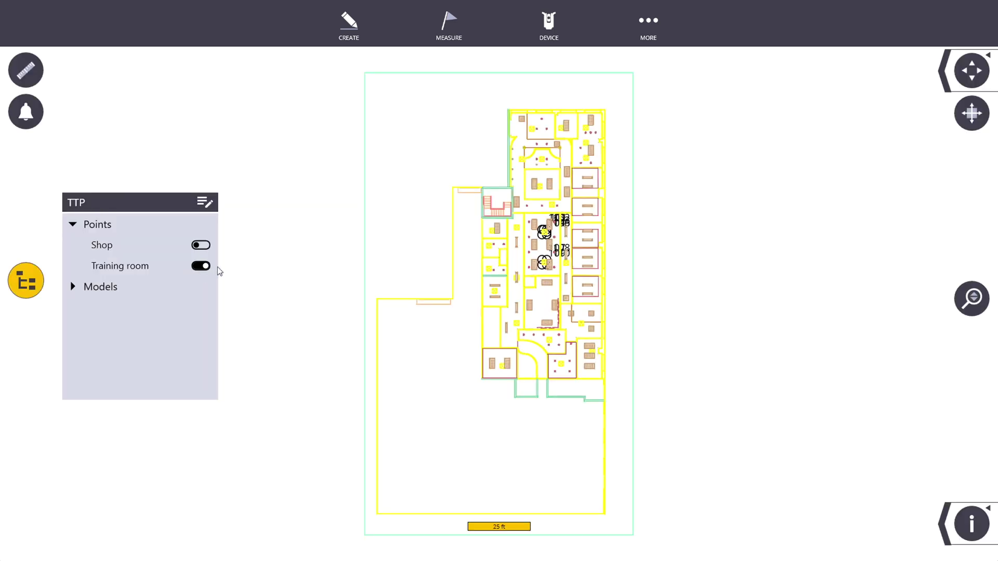
pyautogui.moveTo(455, 316); pyautogui.dragTo(450, 338)
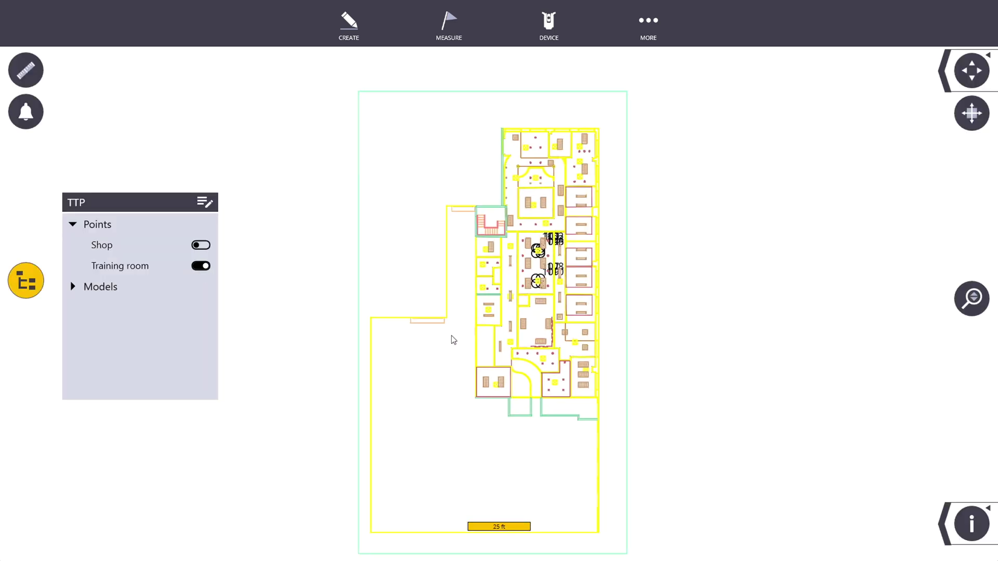